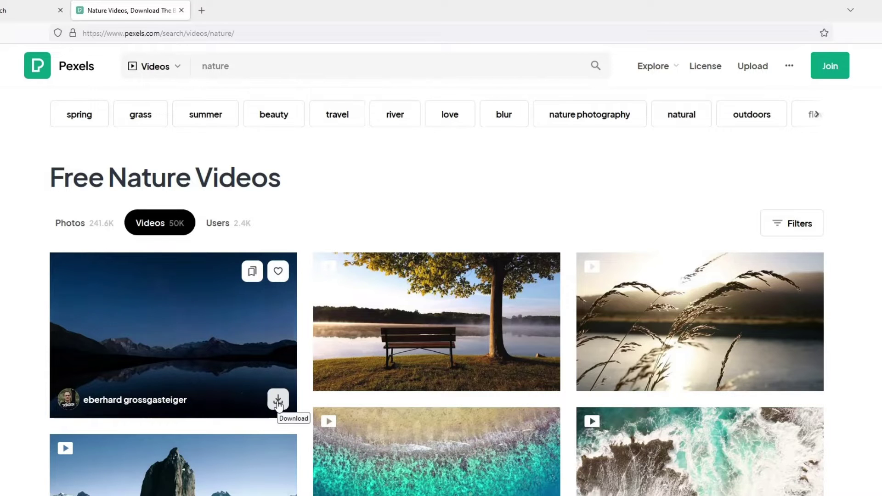
# Download the dark mountain-lake clip from Pexels as a sample 1080p MP4.
pyautogui.click(278, 402)
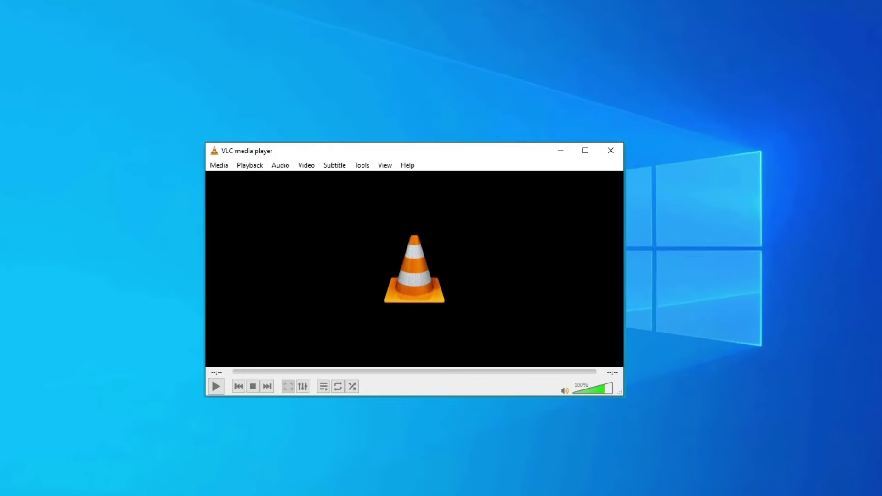
# Open video.mp4 from the Desktop's video new folder in VLC to test playback.
pyautogui.click(219, 165)
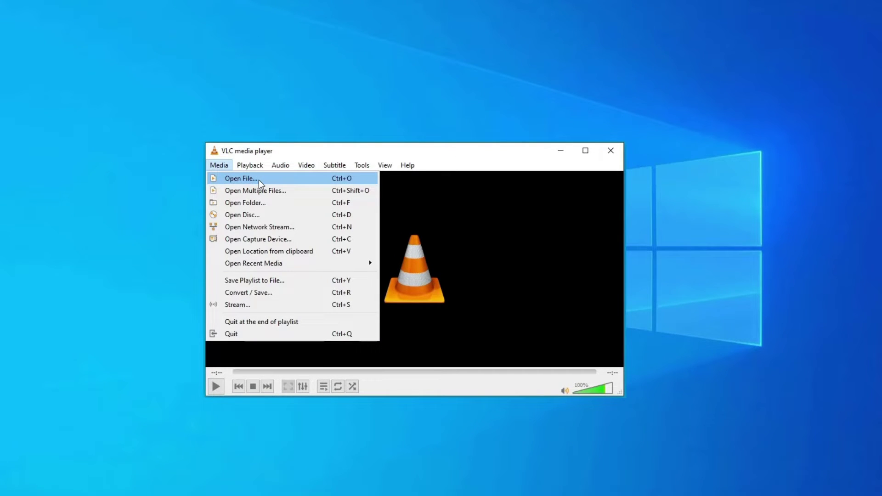
pyautogui.click(260, 184)
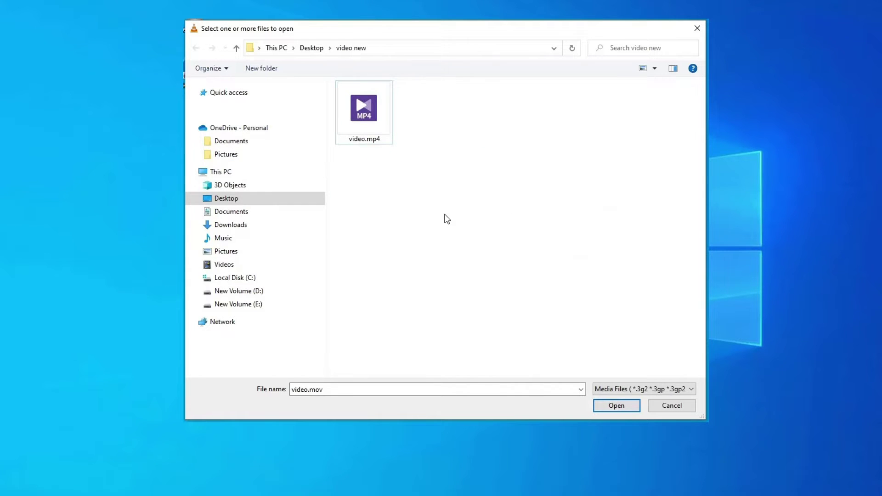
pyautogui.click(365, 126)
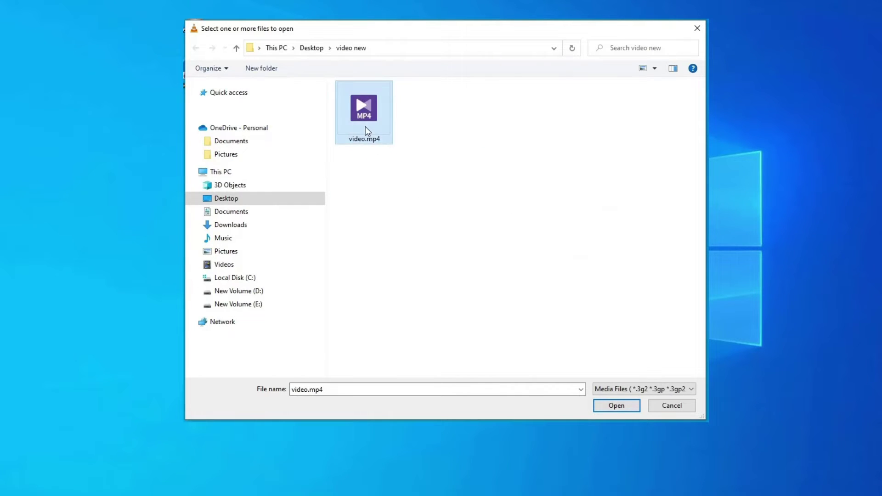
pyautogui.click(619, 406)
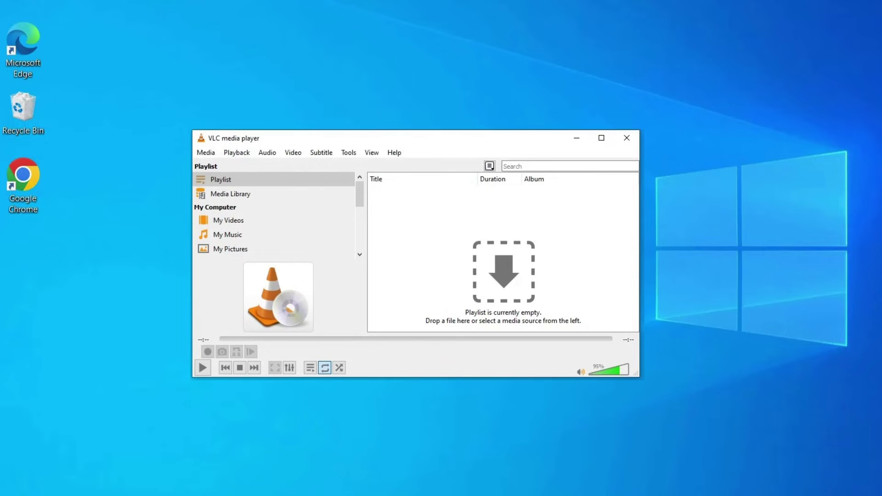
# Add video.mov to VLC's Convert / Save and set an MP4 destination file in video new.
pyautogui.click(206, 152)
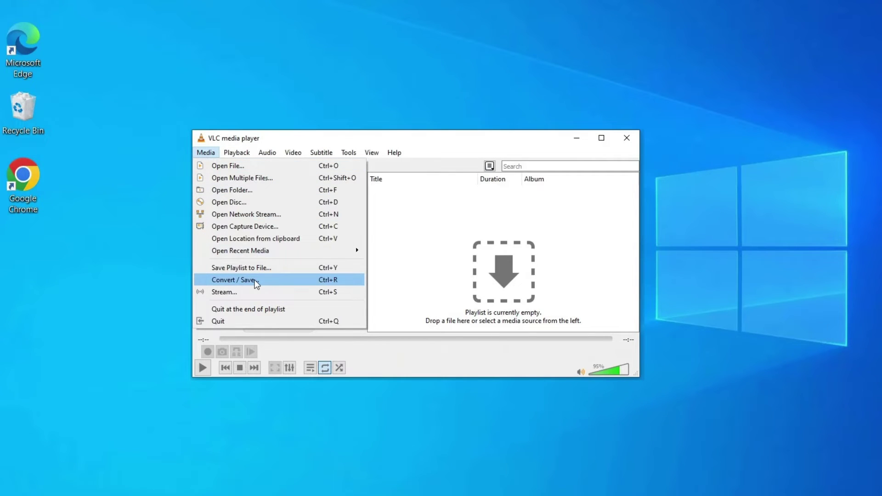
pyautogui.click(255, 281)
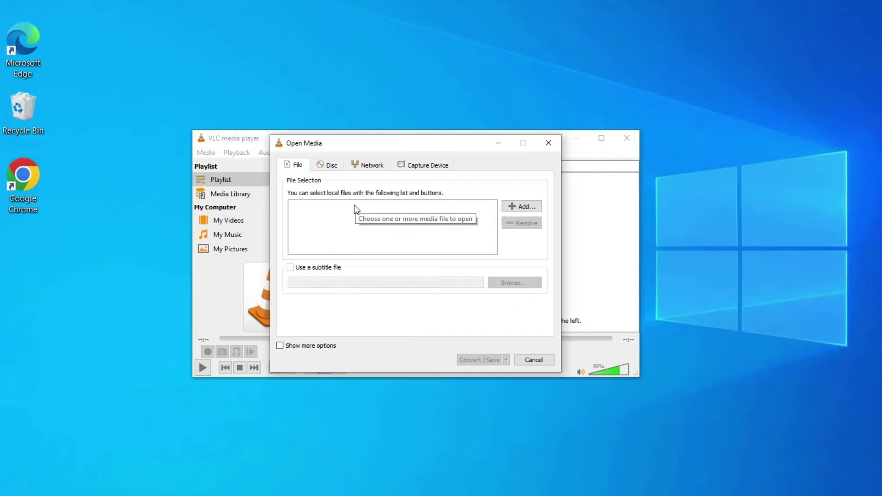
pyautogui.click(355, 203)
pyautogui.click(354, 103)
pyautogui.doubleClick(354, 104)
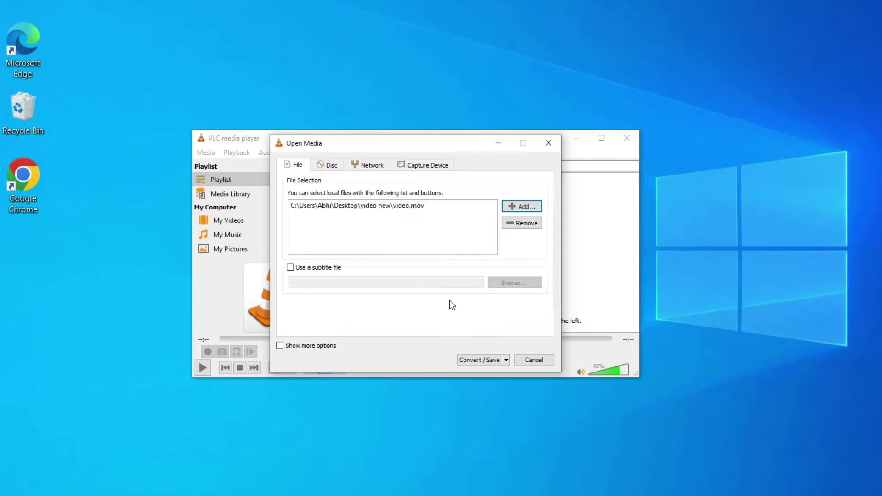
pyautogui.click(488, 357)
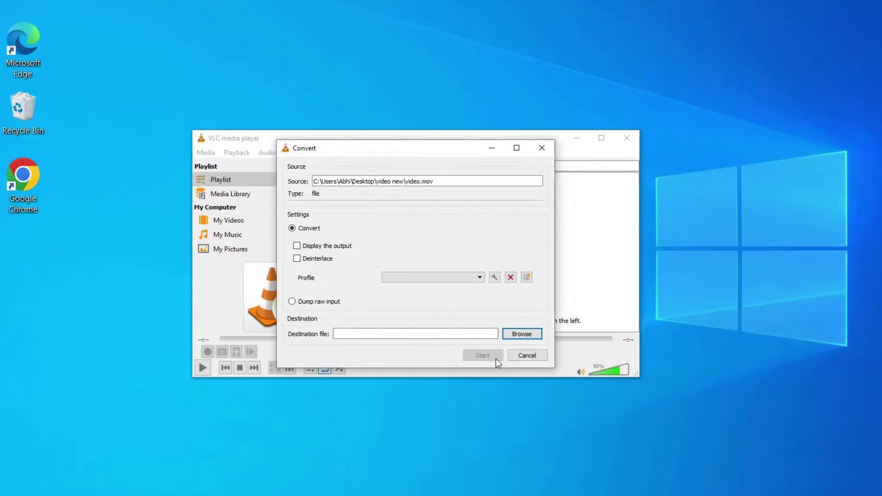
pyautogui.click(521, 333)
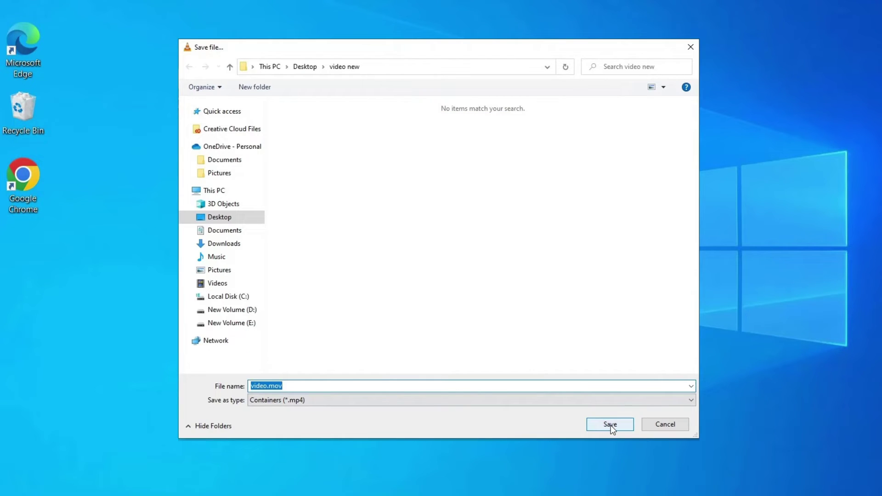
pyautogui.click(611, 425)
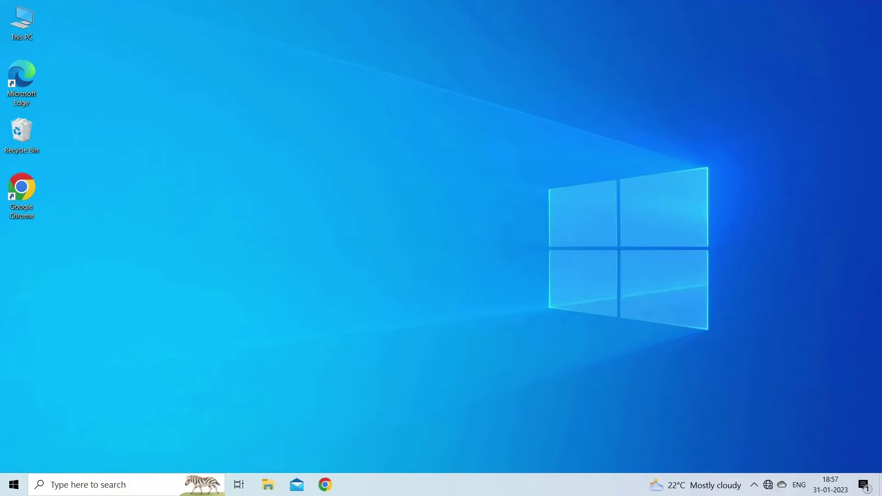
# Launch Command Prompt as administrator from the Windows search for cmd.
pyautogui.press('super')
pyautogui.write('cmd')
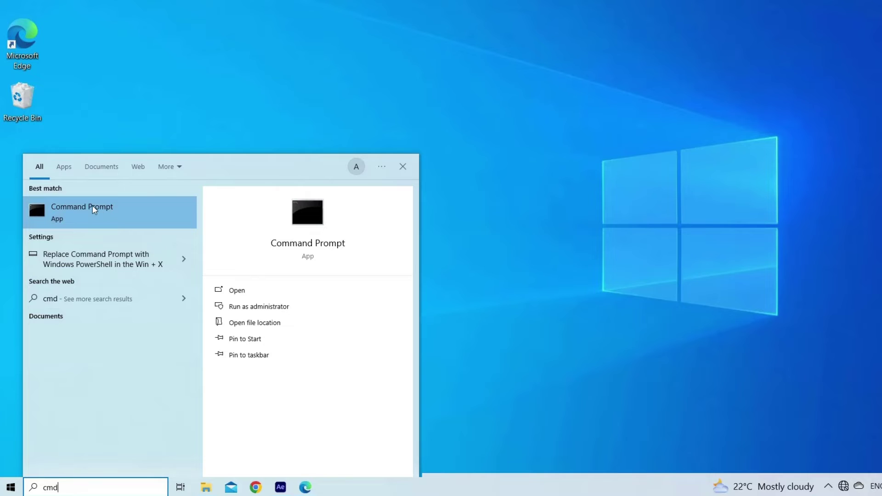
pyautogui.rightClick(84, 209)
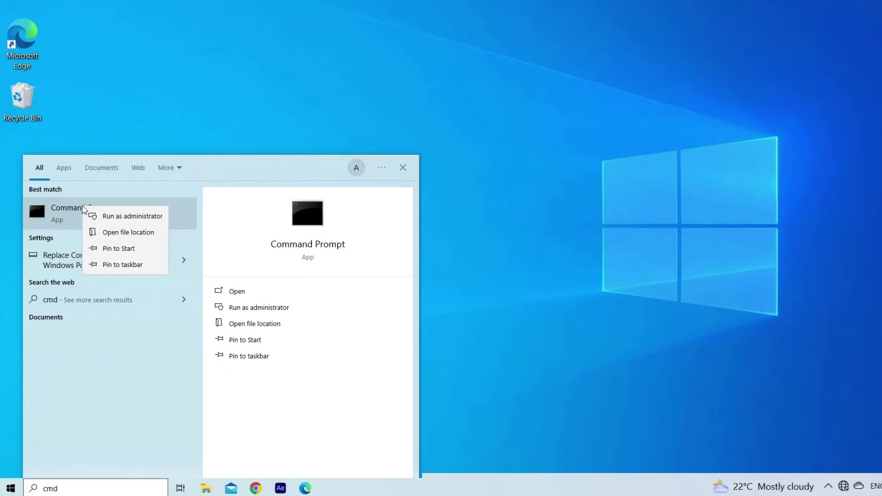
pyautogui.click(110, 218)
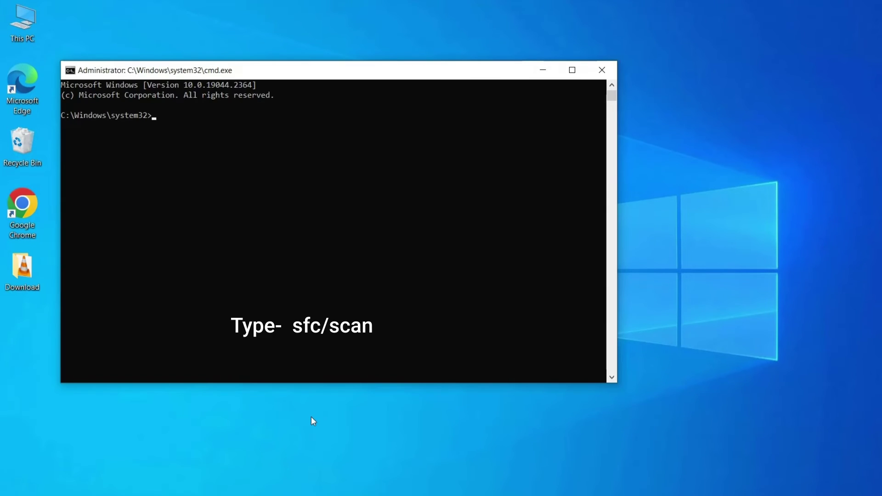
# Run sfc /scannow, then DISM /Online /Cleanup-Image /RestoreHealth.
pyautogui.write('sfc/scannow')
pyautogui.press('Return')
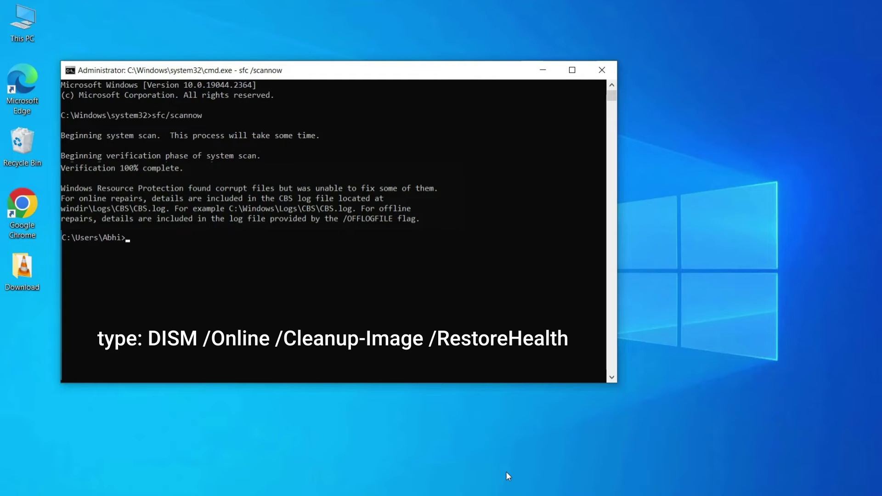
pyautogui.write('dism/online/cleanup-image/restorehealth')
pyautogui.press('Return')
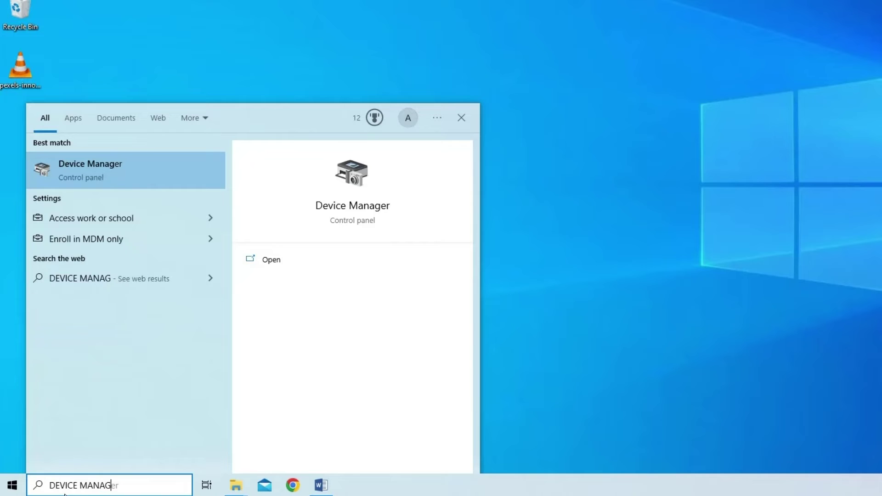
# In Device Manager, update the NVIDIA GeForce GT 710 under Display adapters by searching automatically for drivers.
pyautogui.write('ER')
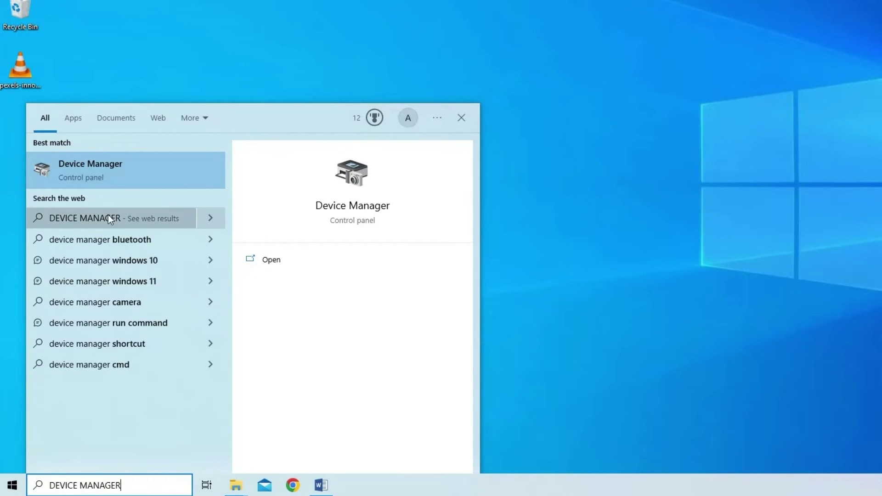
pyautogui.click(119, 165)
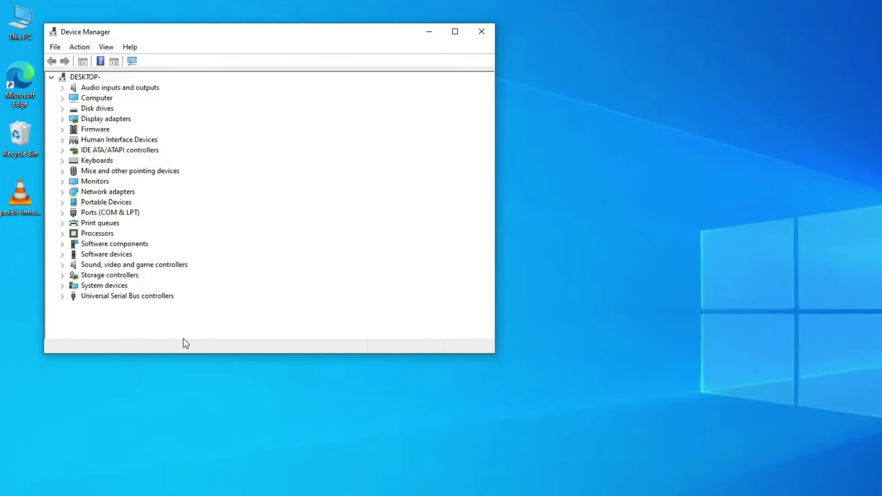
pyautogui.click(94, 121)
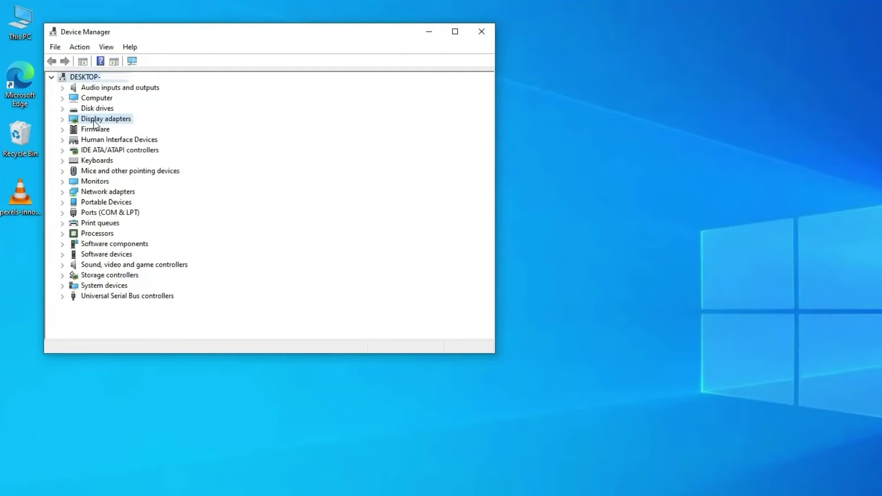
pyautogui.doubleClick(94, 120)
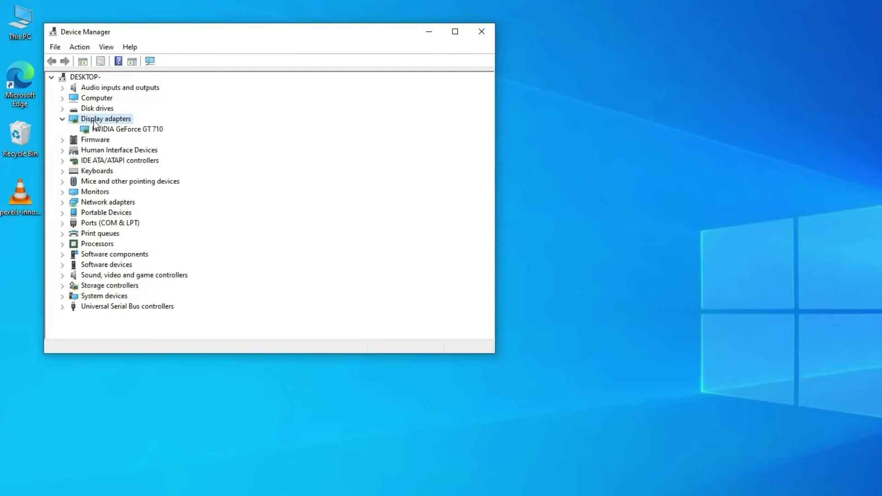
pyautogui.click(164, 131)
pyautogui.rightClick(164, 132)
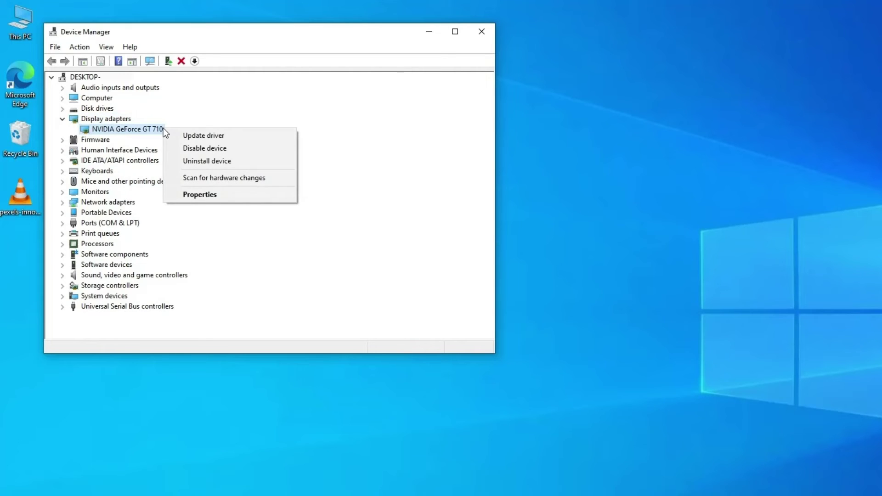
pyautogui.click(203, 136)
pyautogui.click(192, 183)
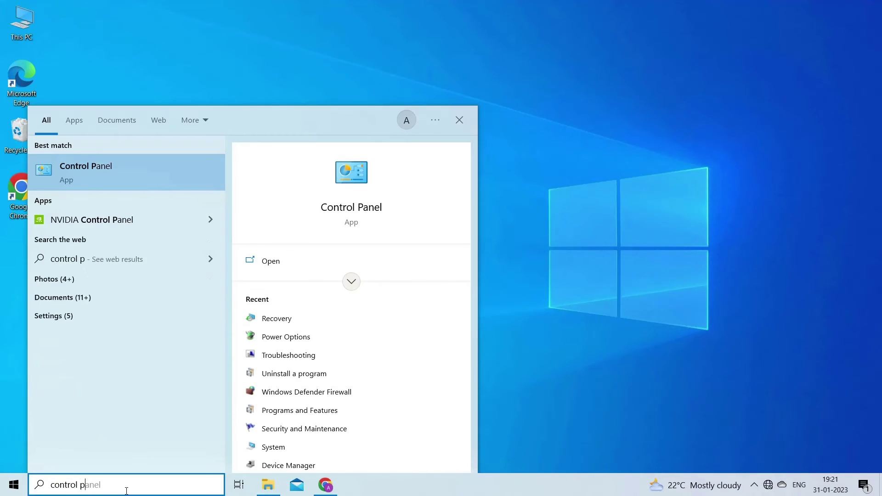
# Via Control Panel > System and Security, set Windows Defender Firewall off for private and public networks.
pyautogui.write('an')
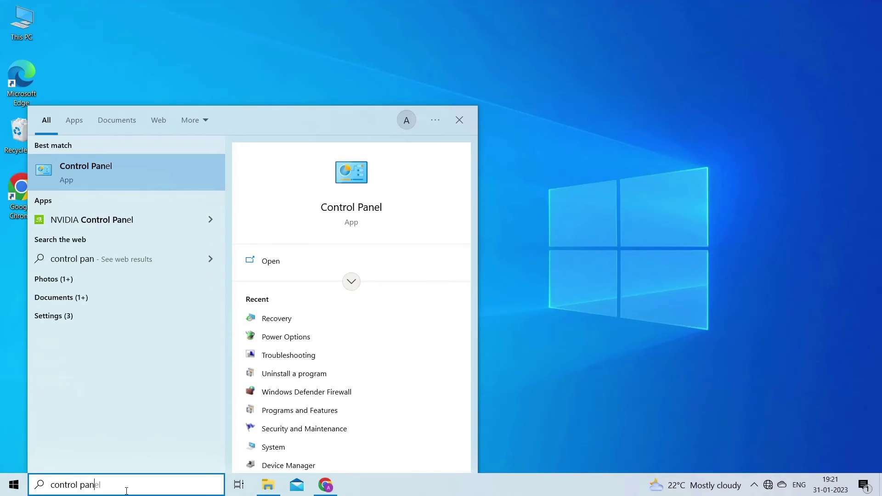
pyautogui.write('el')
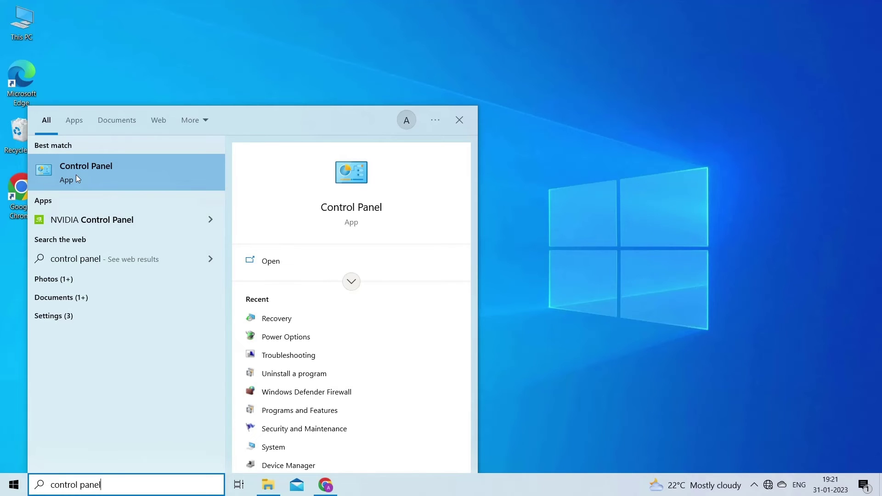
pyautogui.click(77, 178)
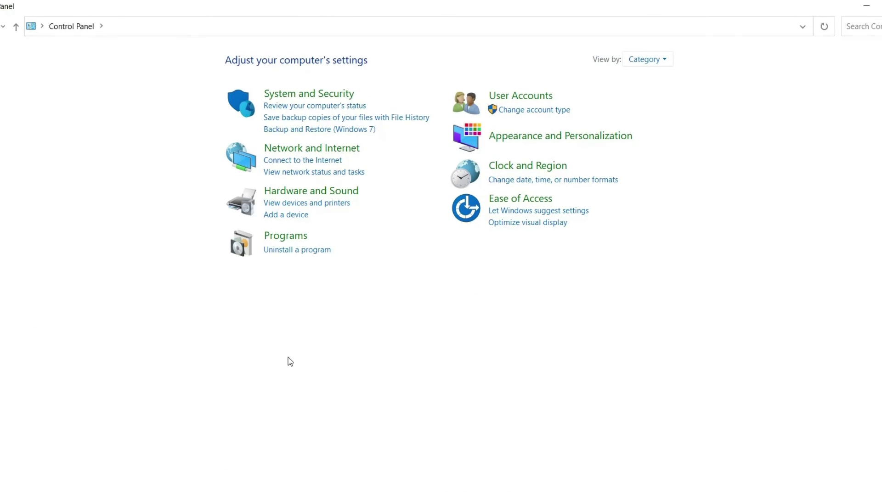
pyautogui.click(336, 96)
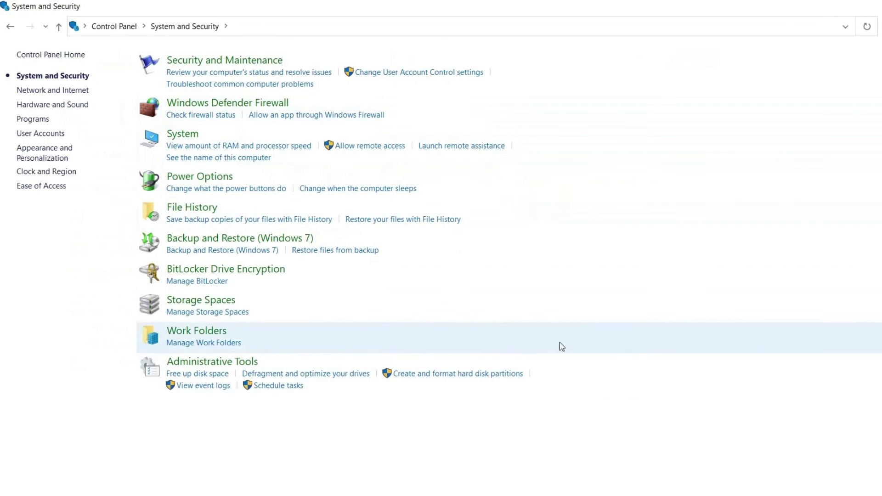
pyautogui.click(218, 106)
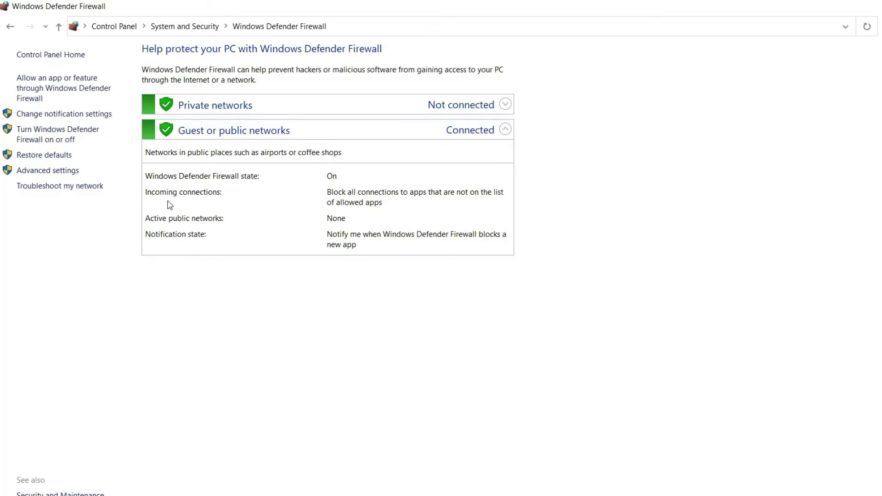
pyautogui.click(85, 133)
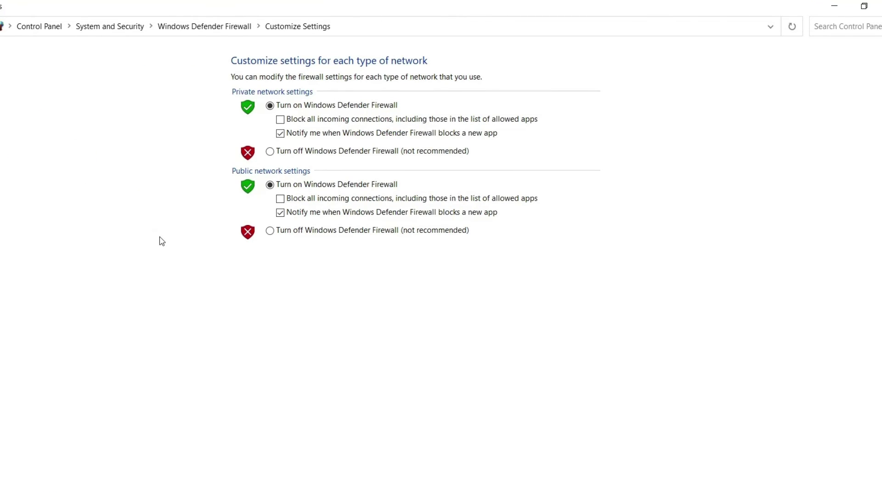
pyautogui.click(273, 154)
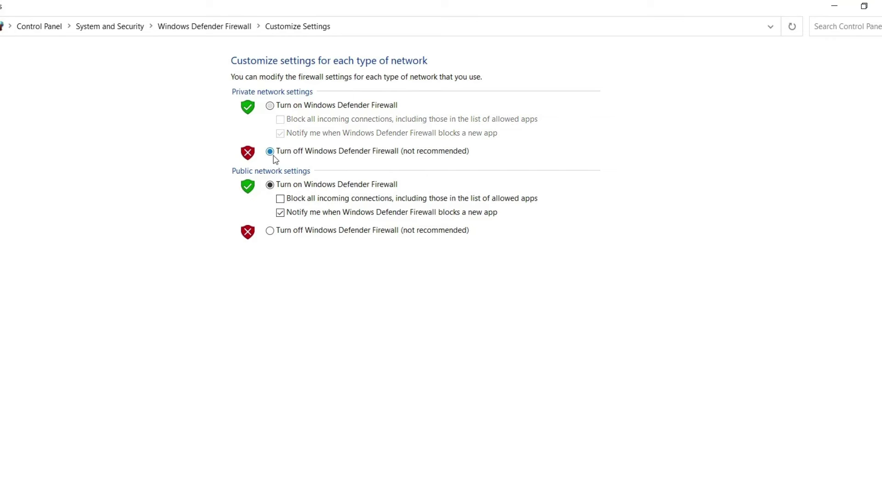
pyautogui.click(272, 231)
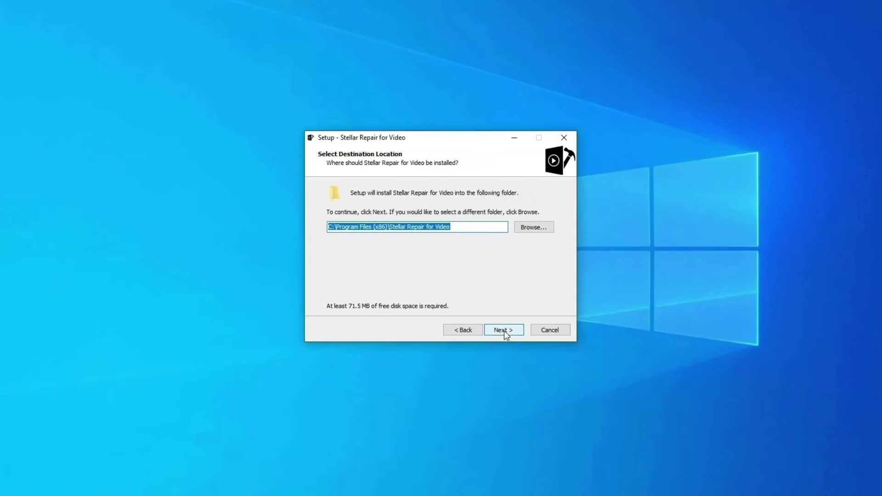
# Install Stellar Repair for Video with the default folder, Start menu folder and desktop icon.
pyautogui.click(503, 330)
pyautogui.click(503, 330)
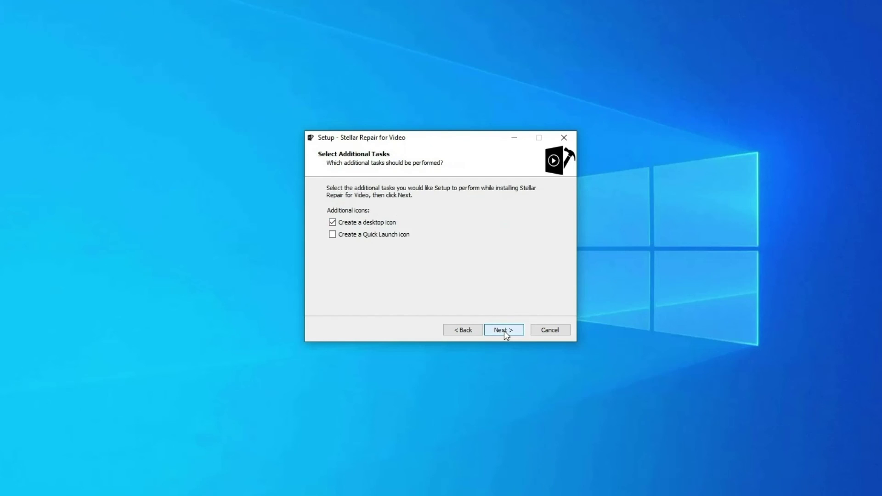
pyautogui.click(503, 329)
pyautogui.click(504, 330)
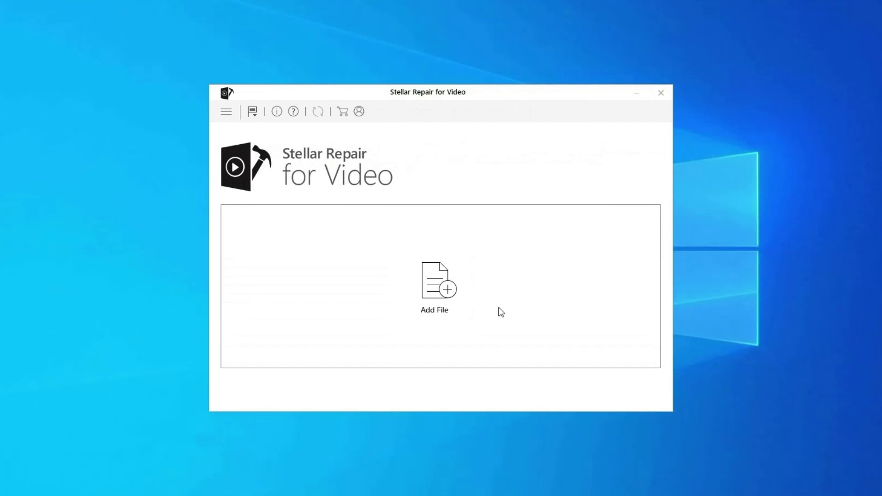
# Add WINDOW.AVI from the VIDEO folder, repair it, and close the completion notice.
pyautogui.click(444, 293)
pyautogui.doubleClick(361, 192)
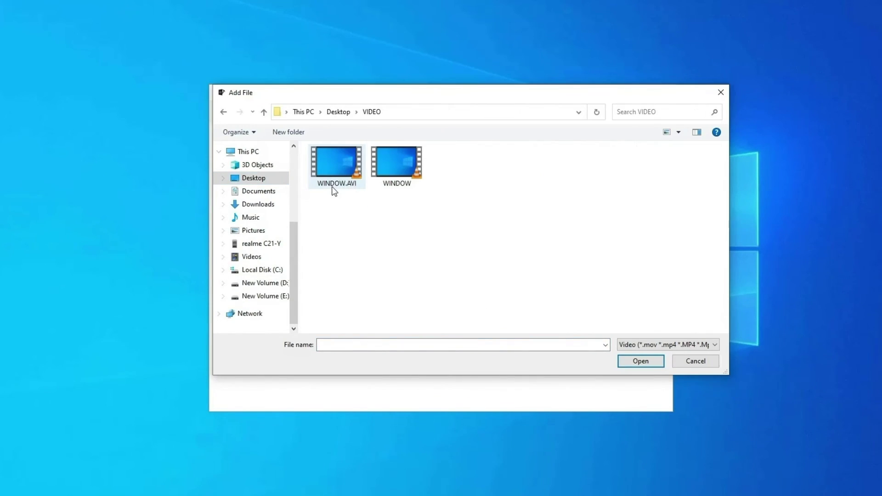
pyautogui.doubleClick(337, 183)
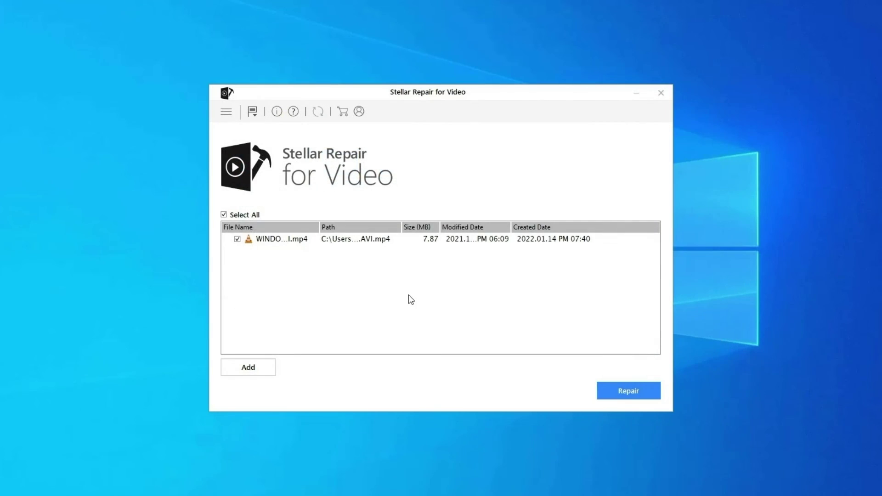
pyautogui.click(629, 391)
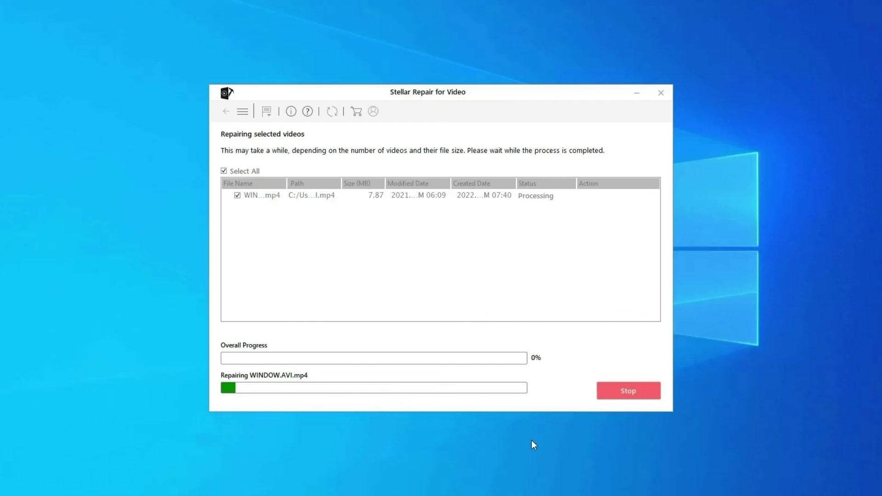
pyautogui.click(557, 285)
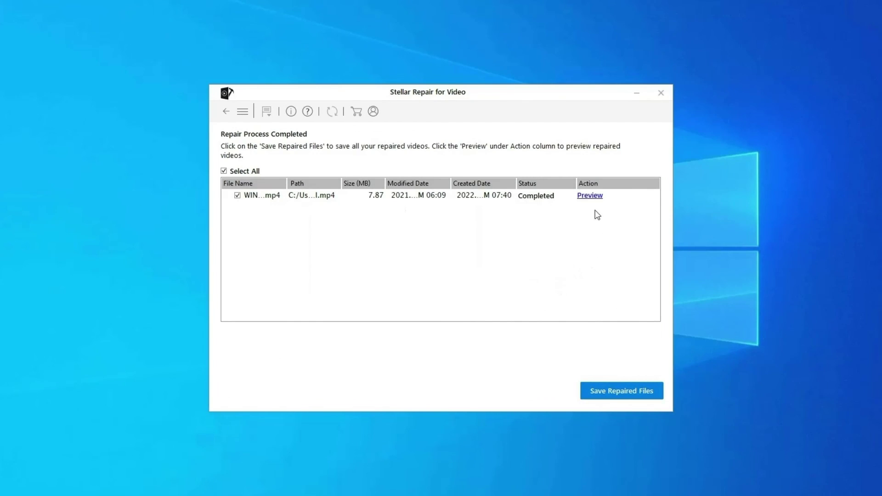